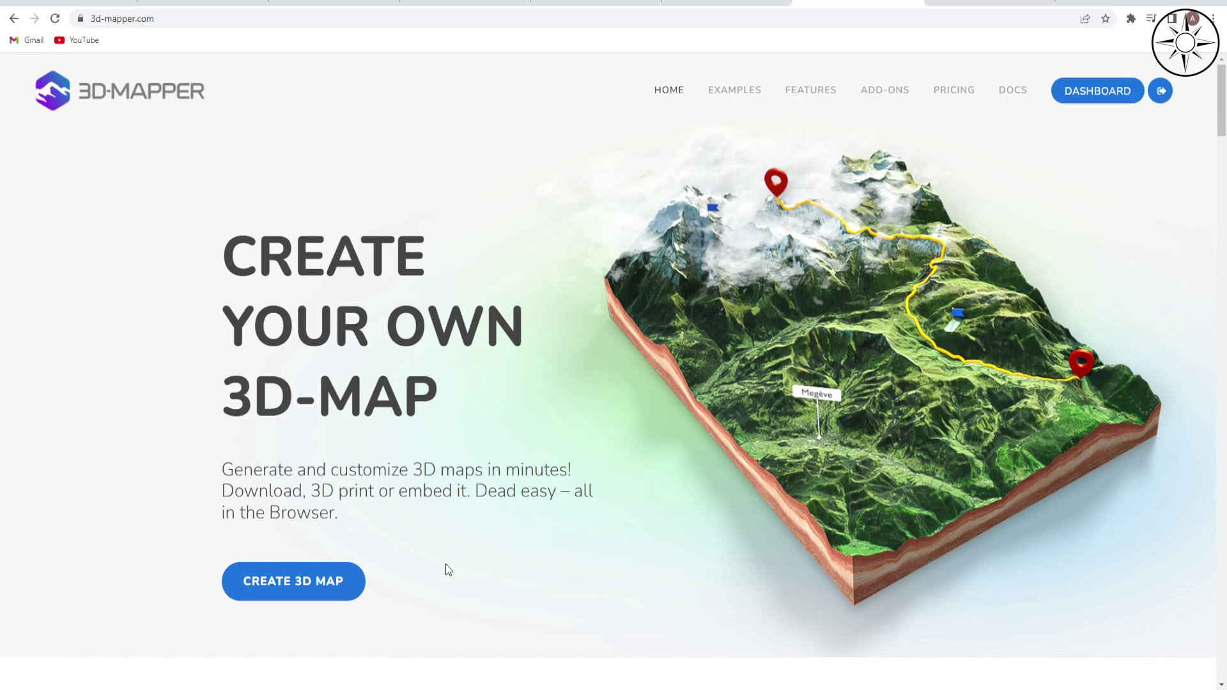
Step: Start a new 3D map and place the selection area over western Switzerland, north of Lake Geneva, at zoom level 8
left_click(328, 584)
mouse_move(835, 103)
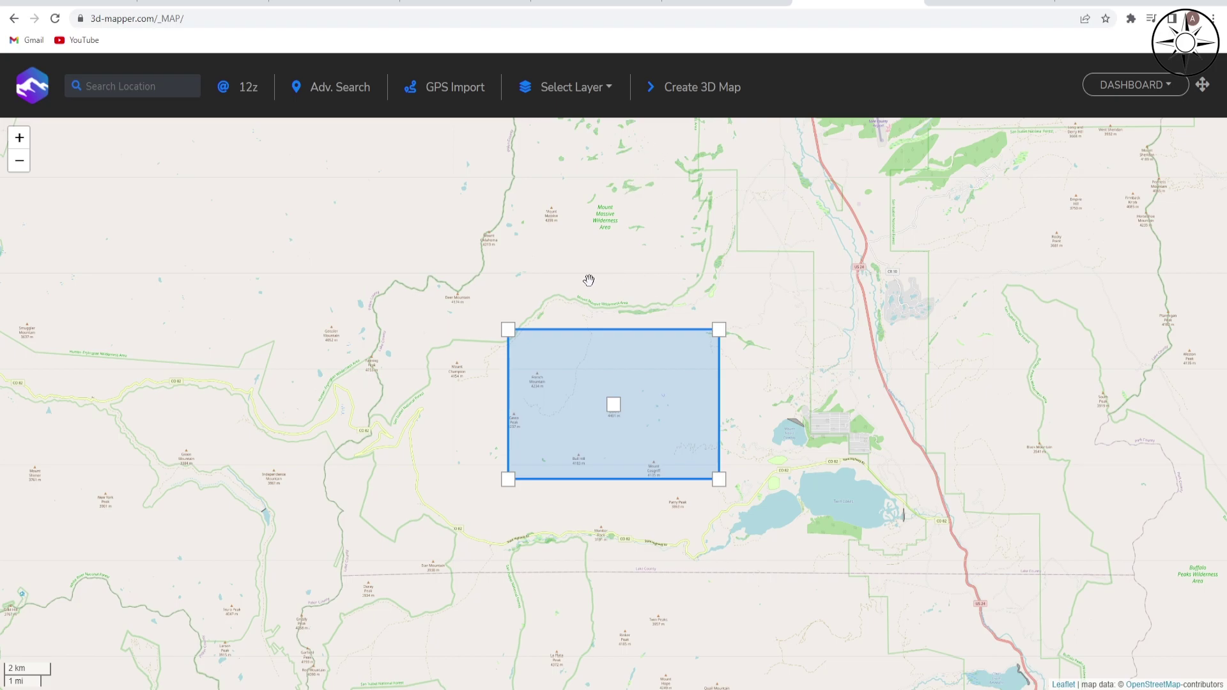
scroll(588, 280, "down", 3)
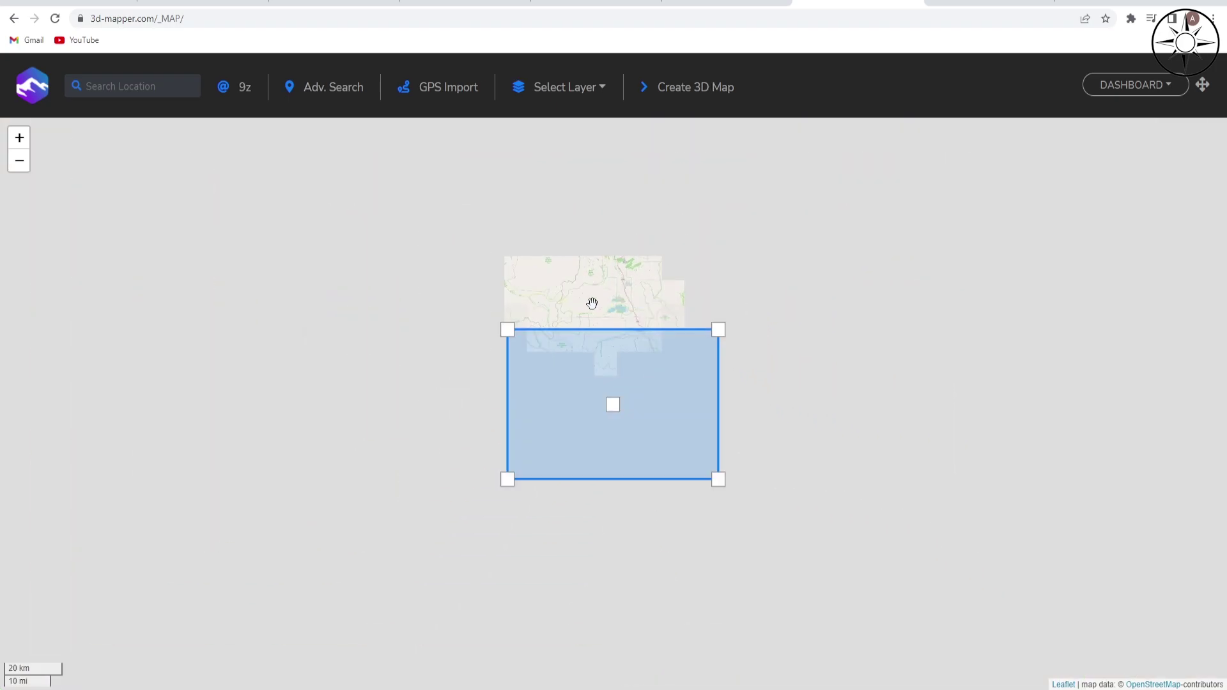
scroll(592, 303, "down", 3)
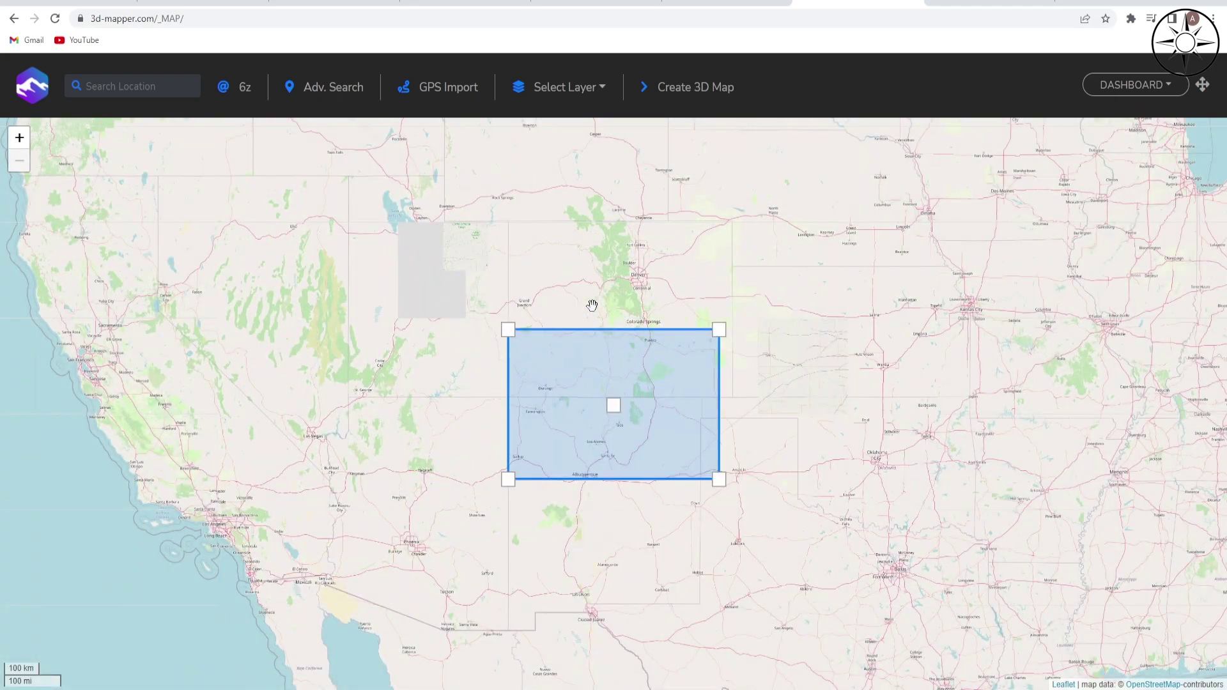
left_click_drag(1029, 285, 447, 390)
left_click_drag(1121, 298, 550, 357)
left_click_drag(1104, 272, 367, 356)
left_click_drag(959, 266, 400, 318)
left_click_drag(1007, 306, 548, 318)
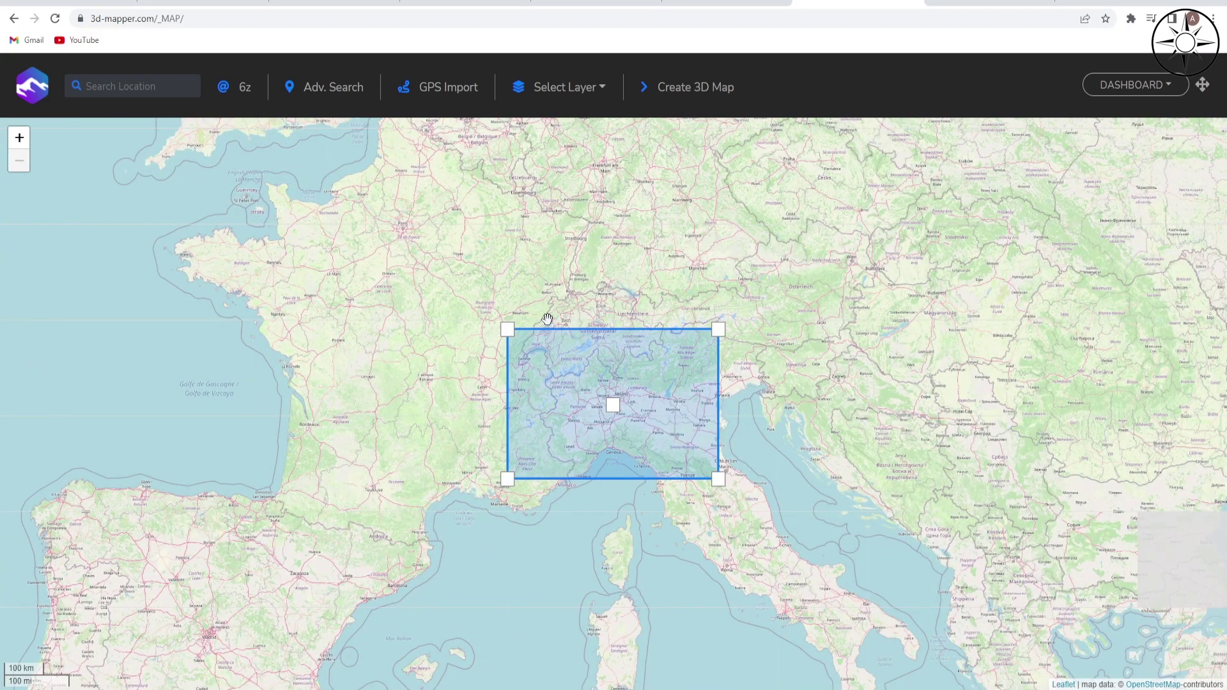
scroll(567, 316, "up", 2)
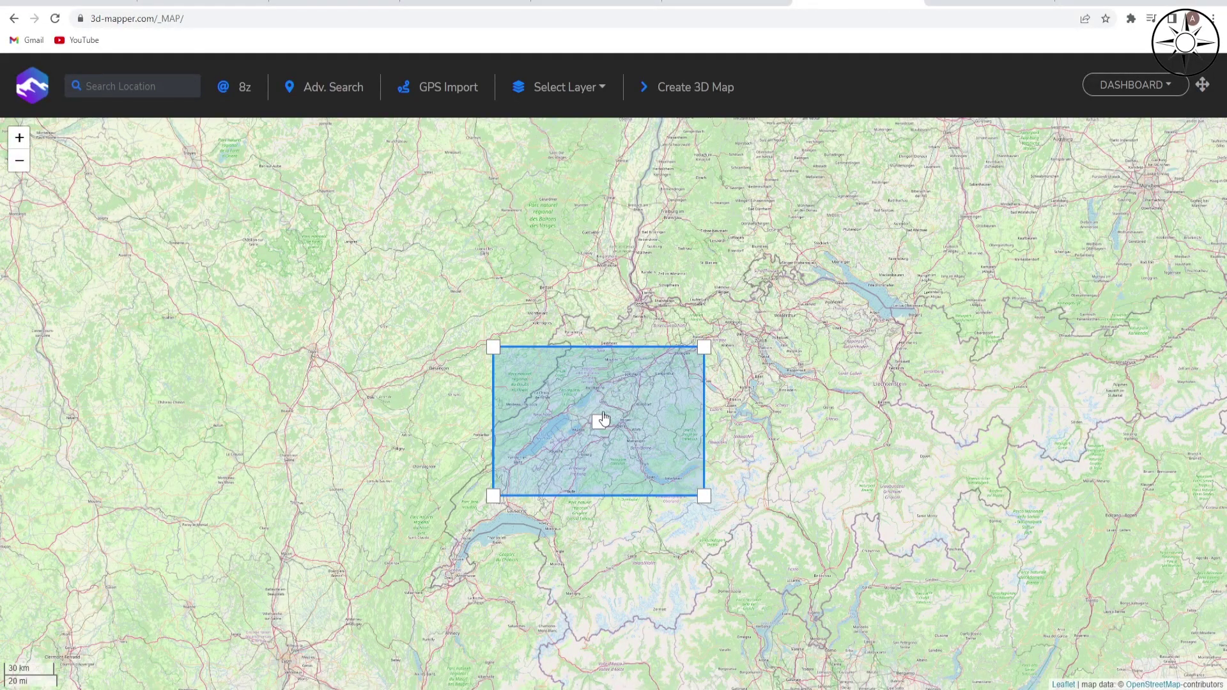
Step: Choose the Open Street Map layer for the selected area and generate the 3D map
left_click(628, 93)
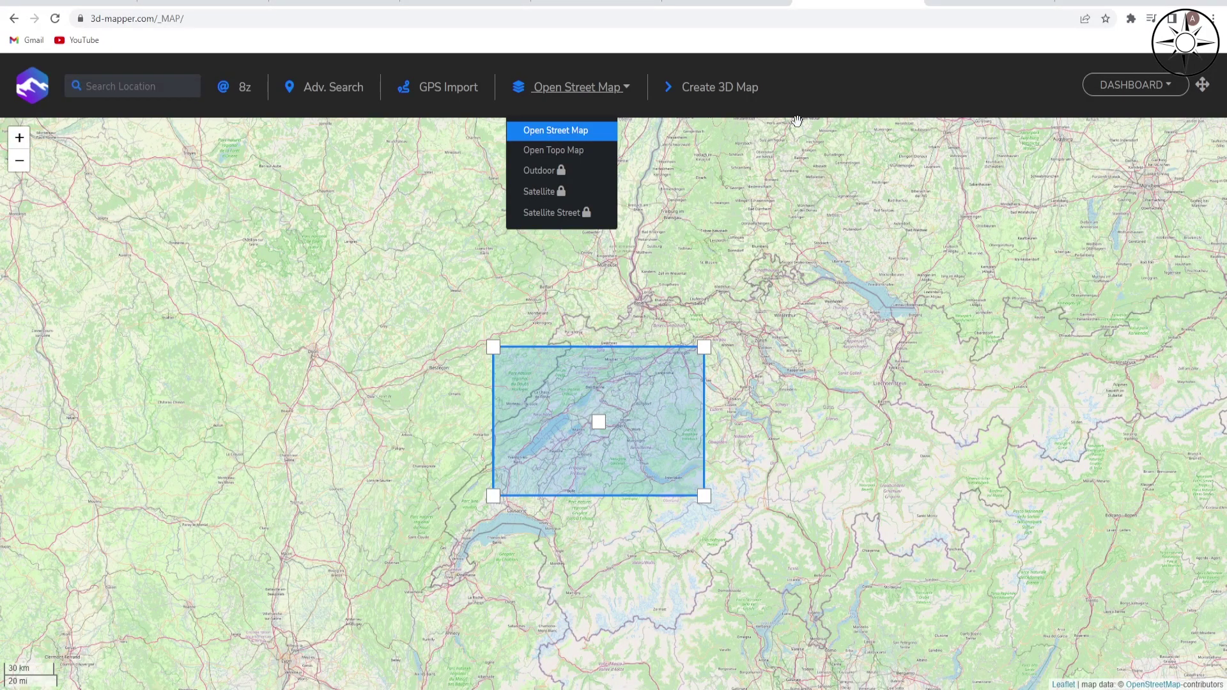
left_click(721, 94)
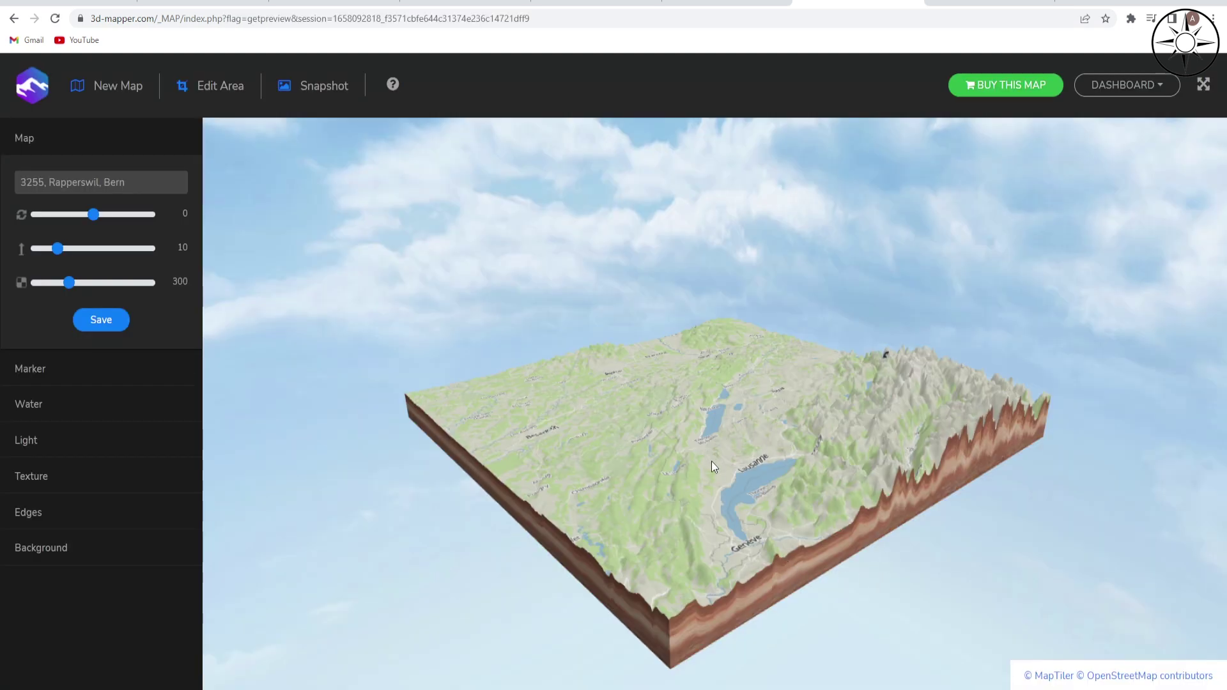
left_click_drag(711, 461, 793, 435)
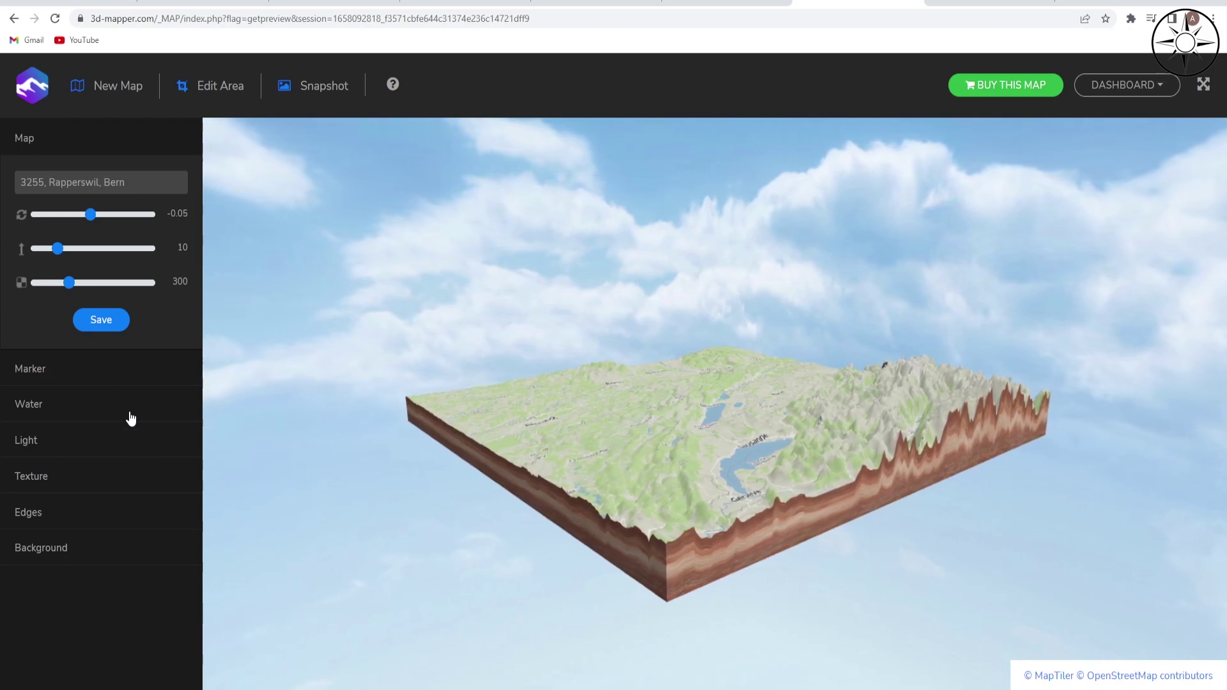
Step: Look through the marker, water and light settings available for the 3D map
left_click(76, 372)
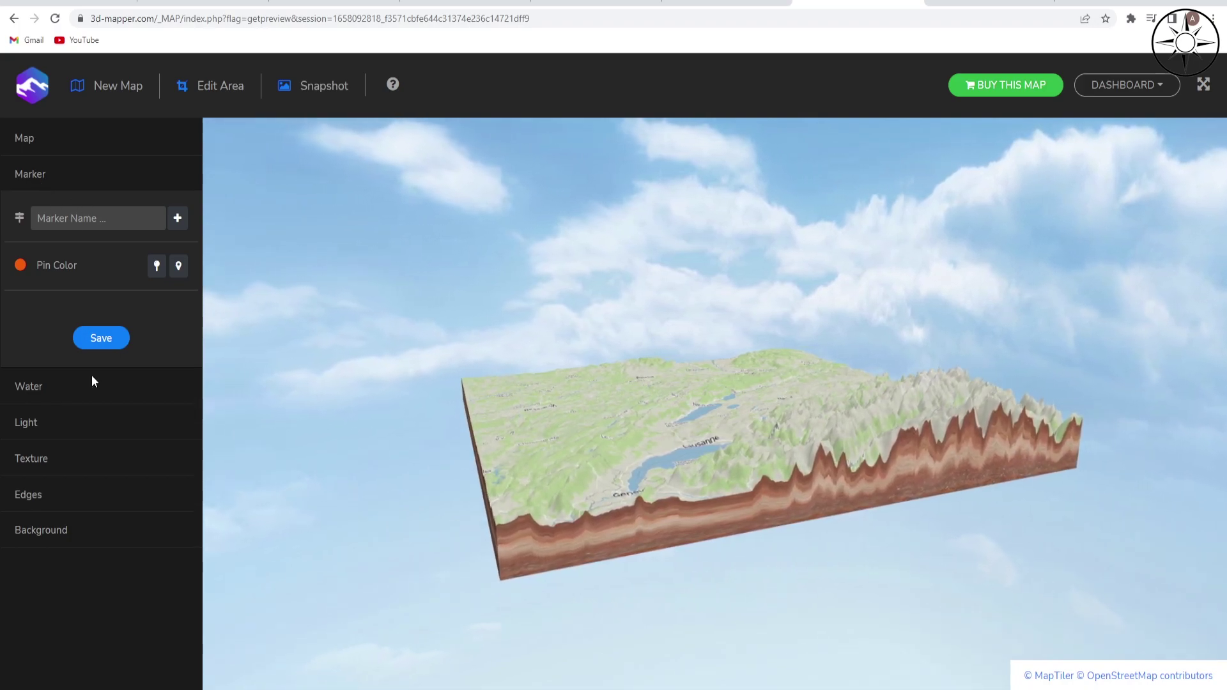
left_click(74, 397)
mouse_move(37, 252)
left_mouse_down()
mouse_move(48, 259)
mouse_move(33, 264)
left_mouse_up()
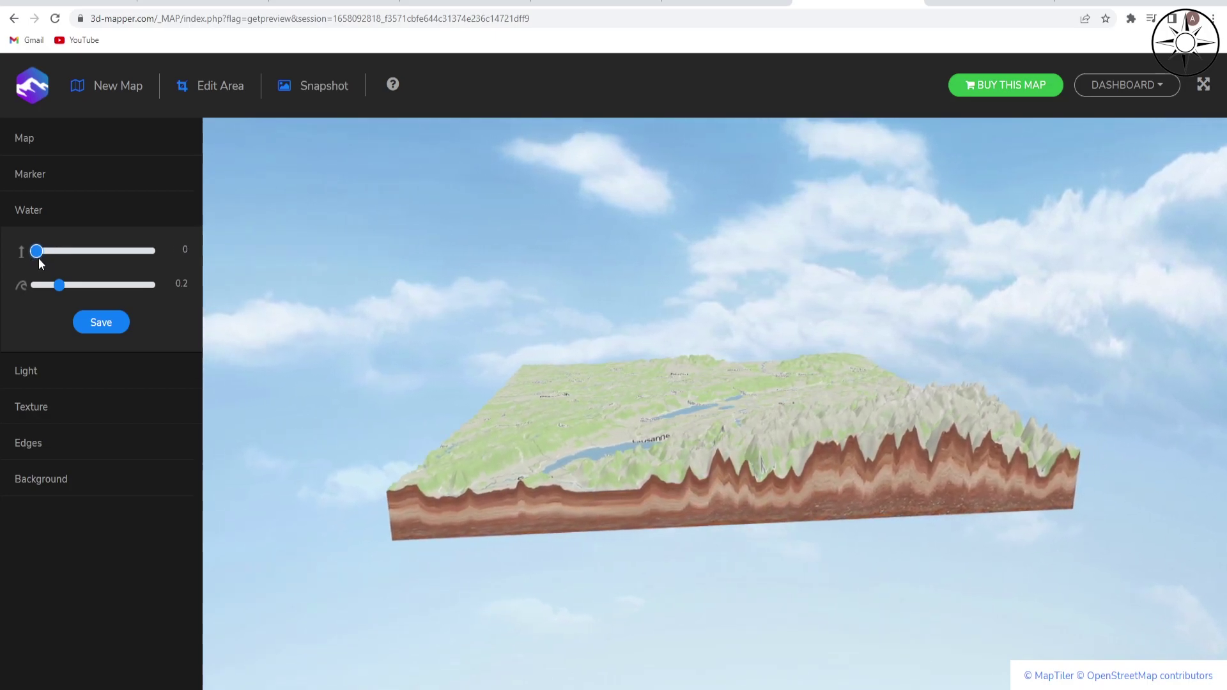
left_click_drag(735, 519, 783, 481)
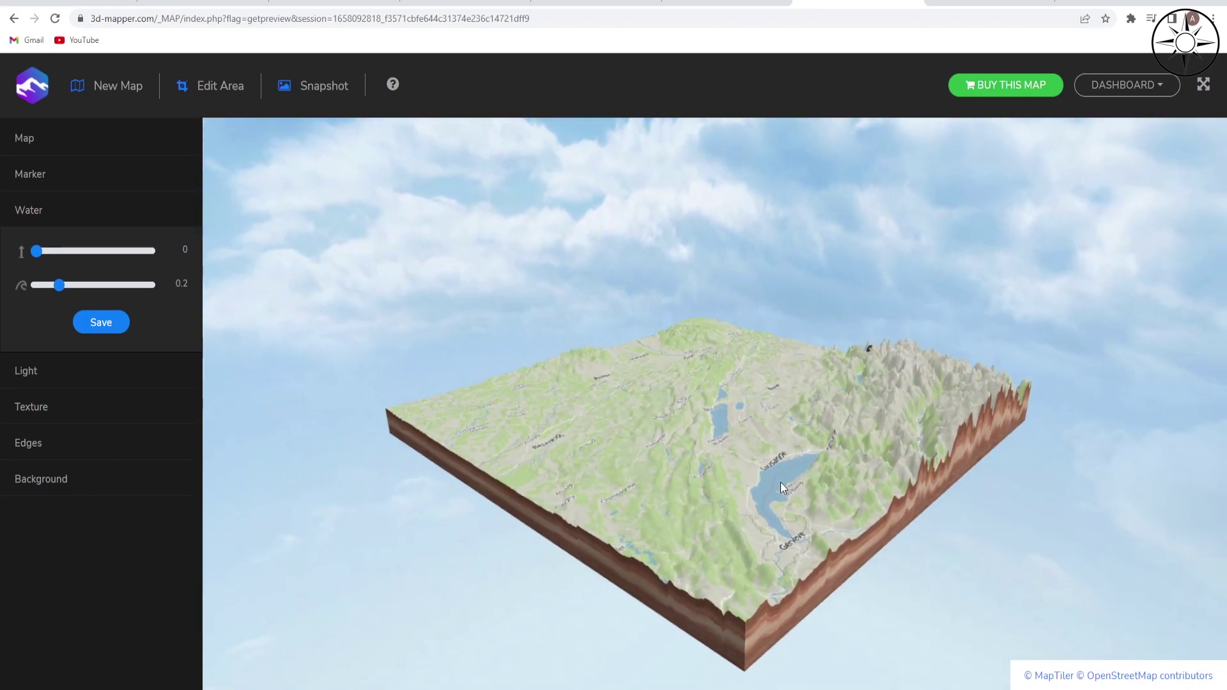
left_click(71, 370)
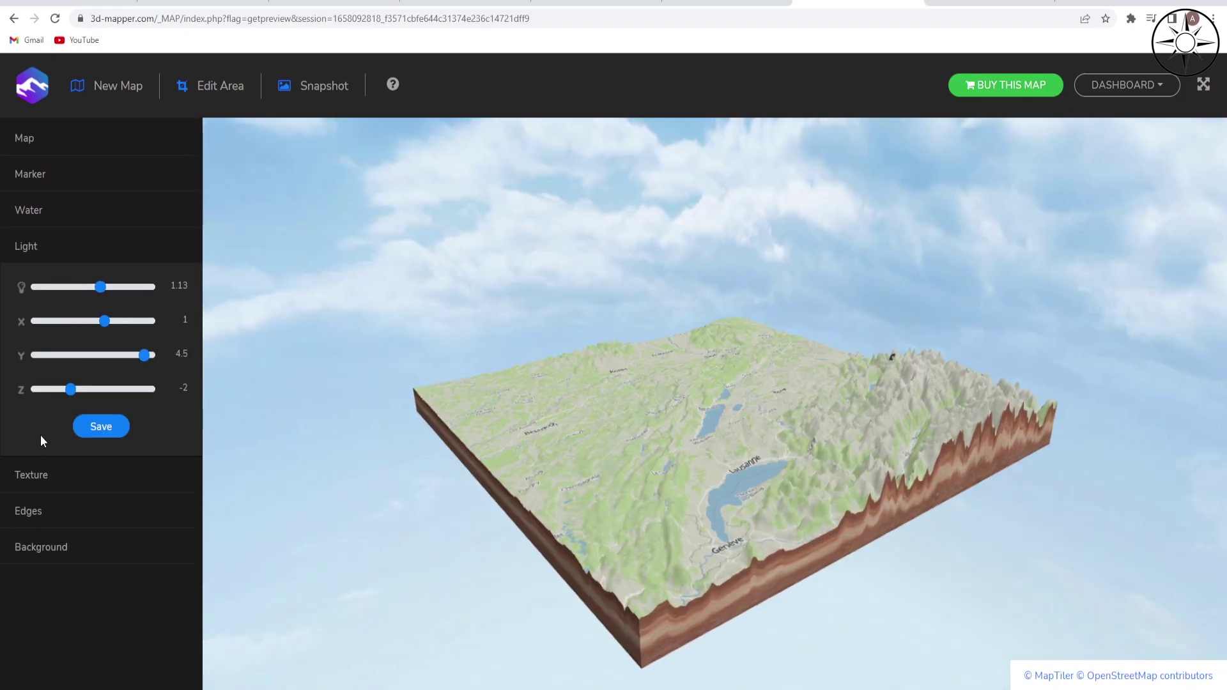
Step: Set the brightness of the map texture to 98
left_click(55, 477)
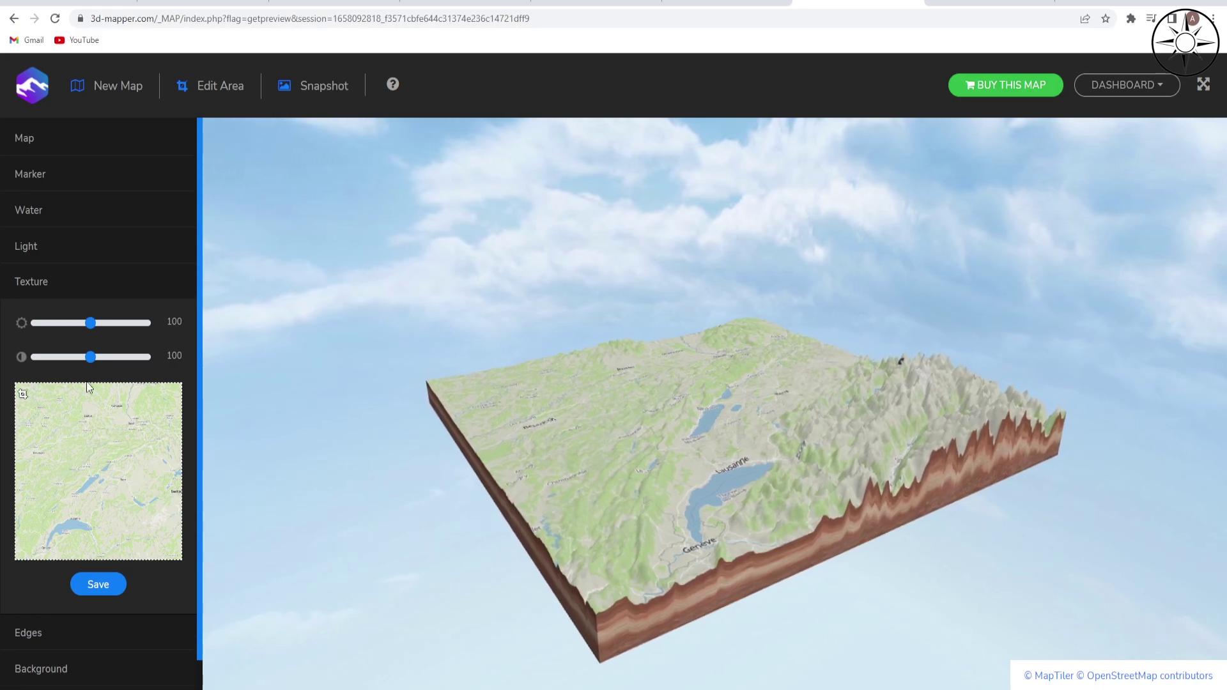
left_click_drag(90, 323, 87, 324)
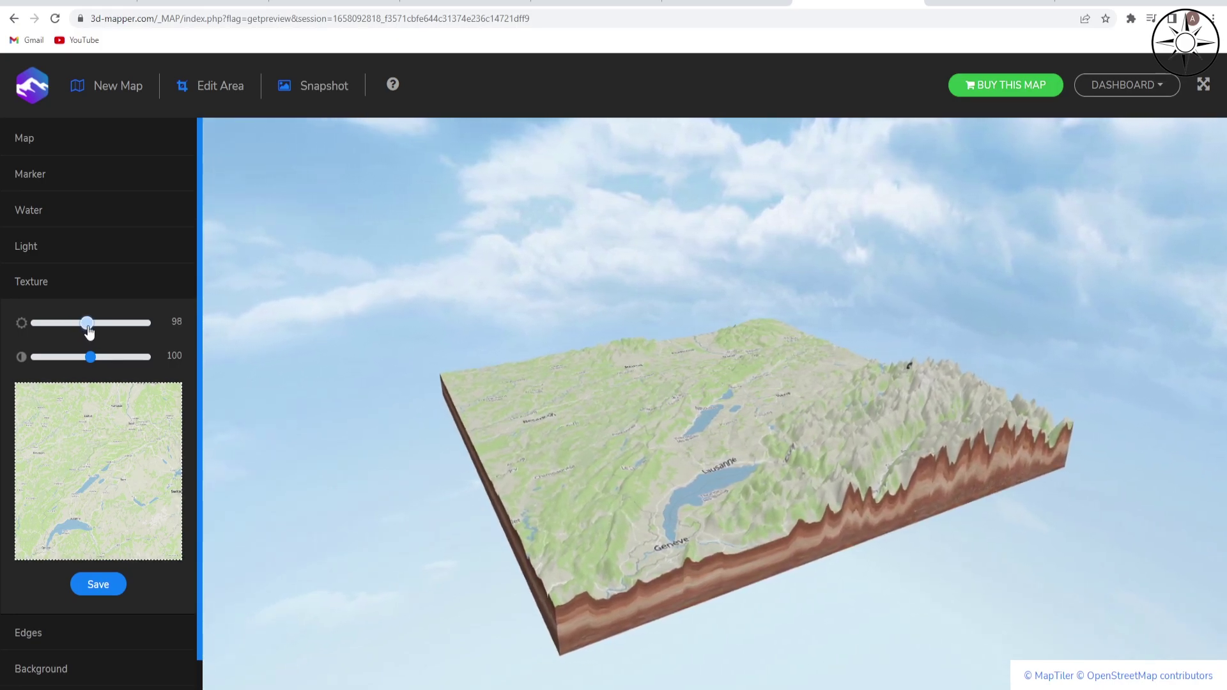
left_click(60, 284)
Step: Try the grey layered edge texture, and apply the brown-and-reddish layered rock texture to the map's edges
left_click(73, 323)
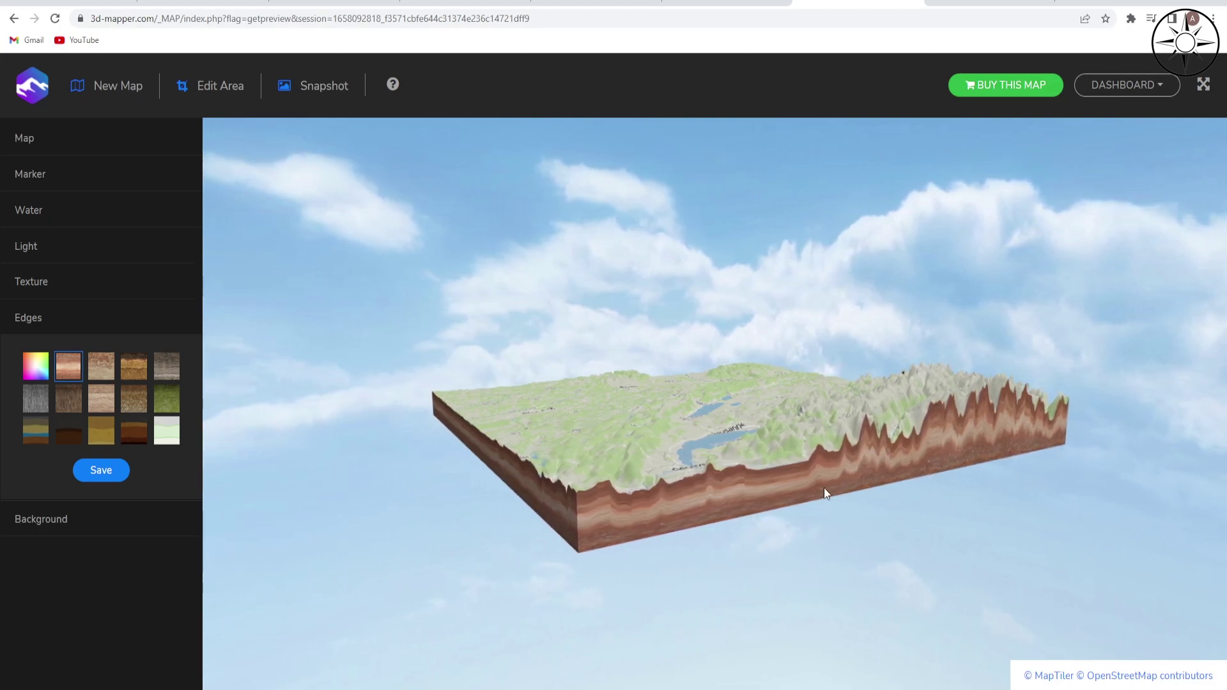
left_click_drag(832, 494, 843, 497)
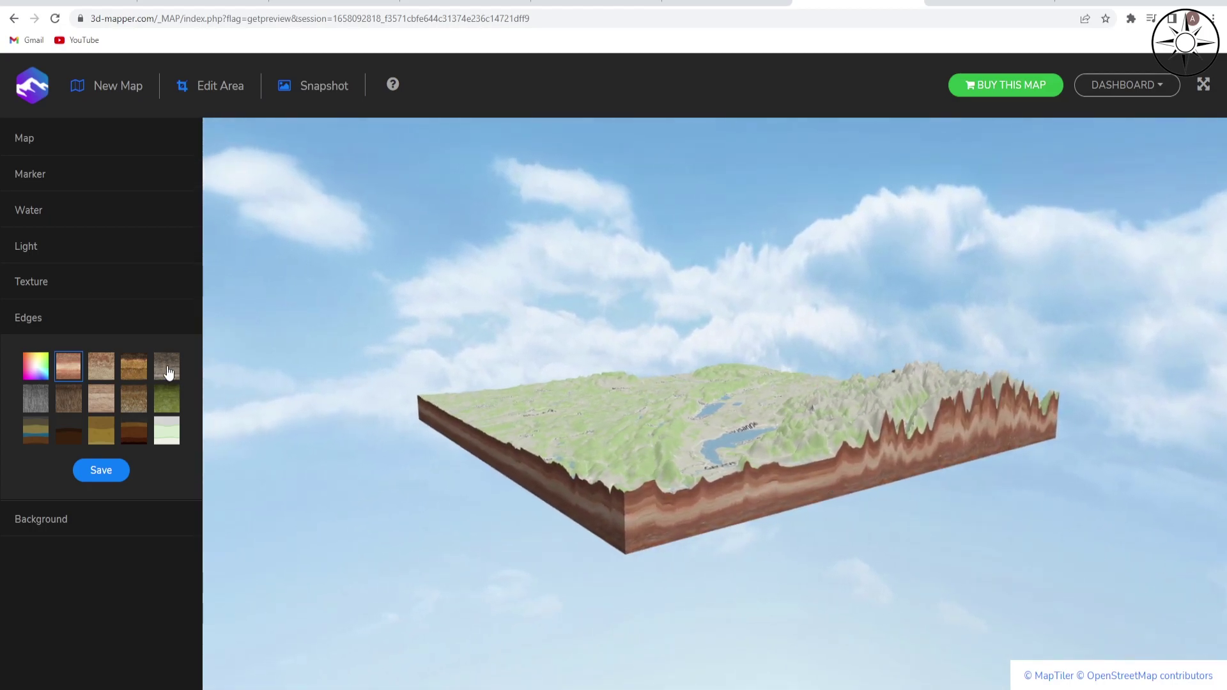
left_click(167, 366)
left_click(101, 367)
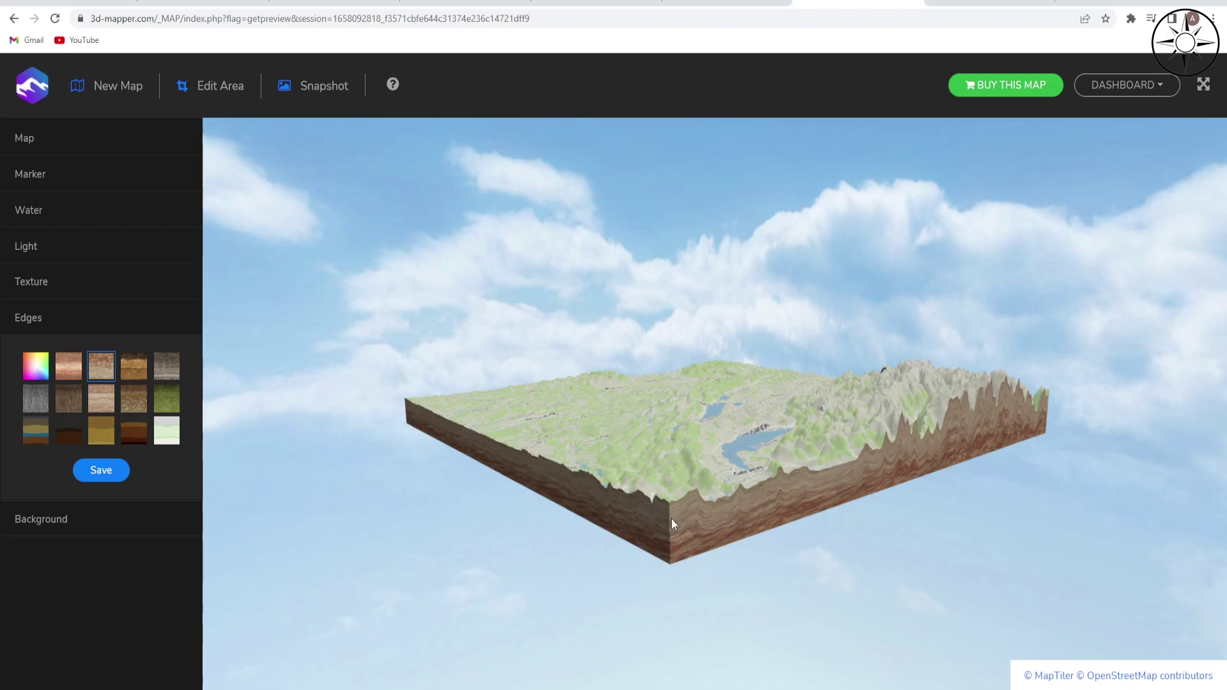
Step: Try the dark cloudy, orange sunset and transparent backgrounds, and restore the original blue sky with clouds
left_click(78, 517)
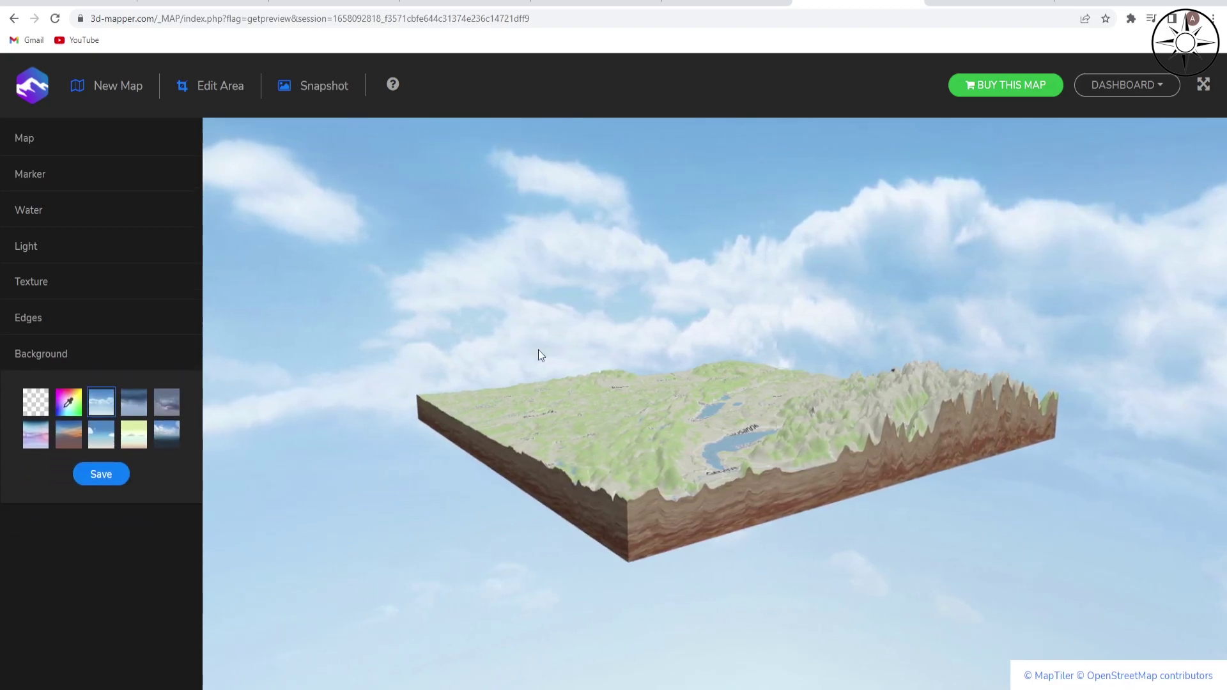
left_click(164, 400)
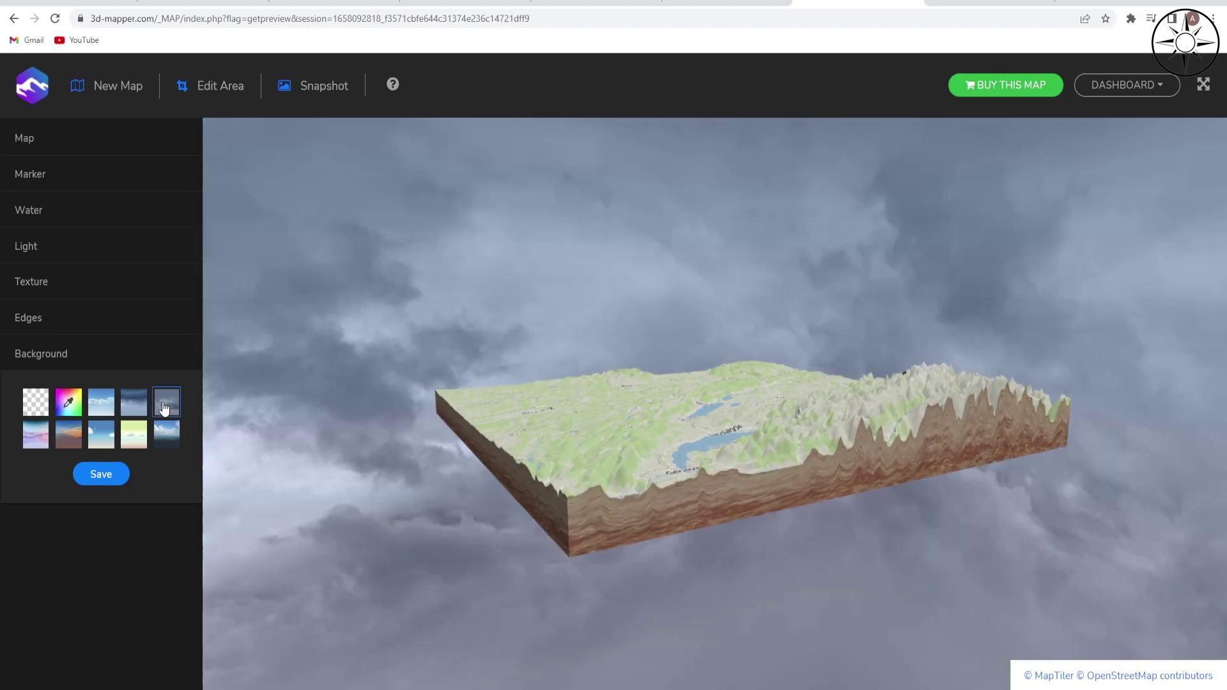
left_click(69, 441)
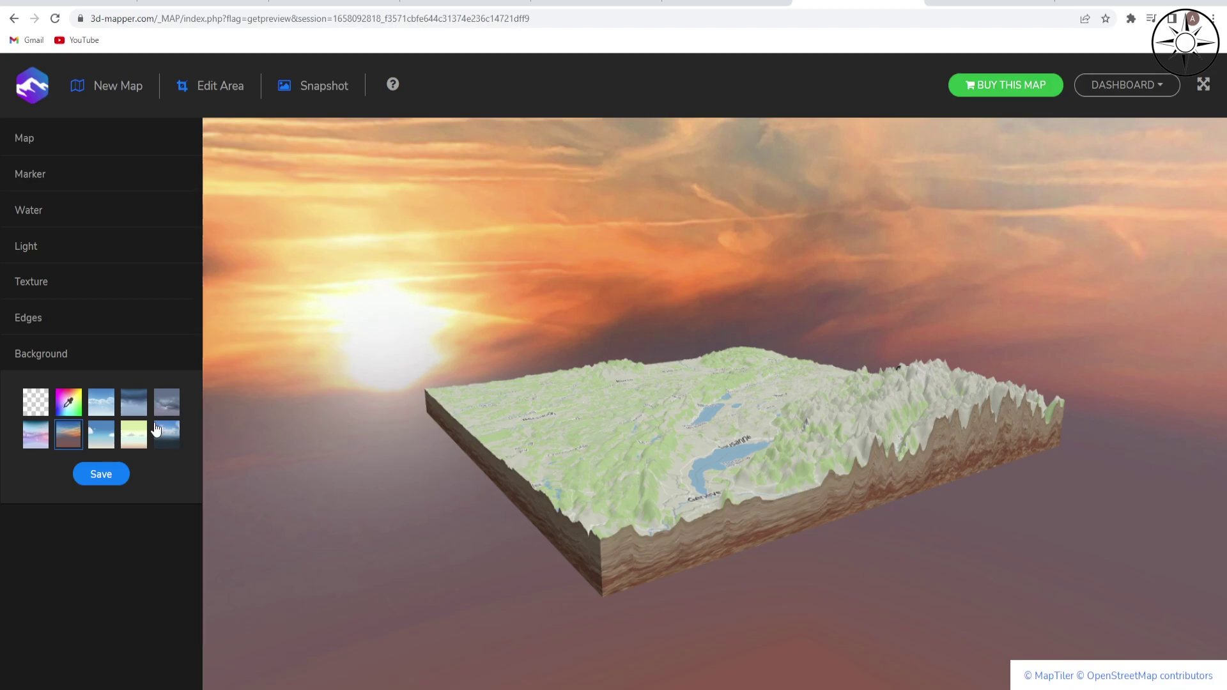
left_click(33, 406)
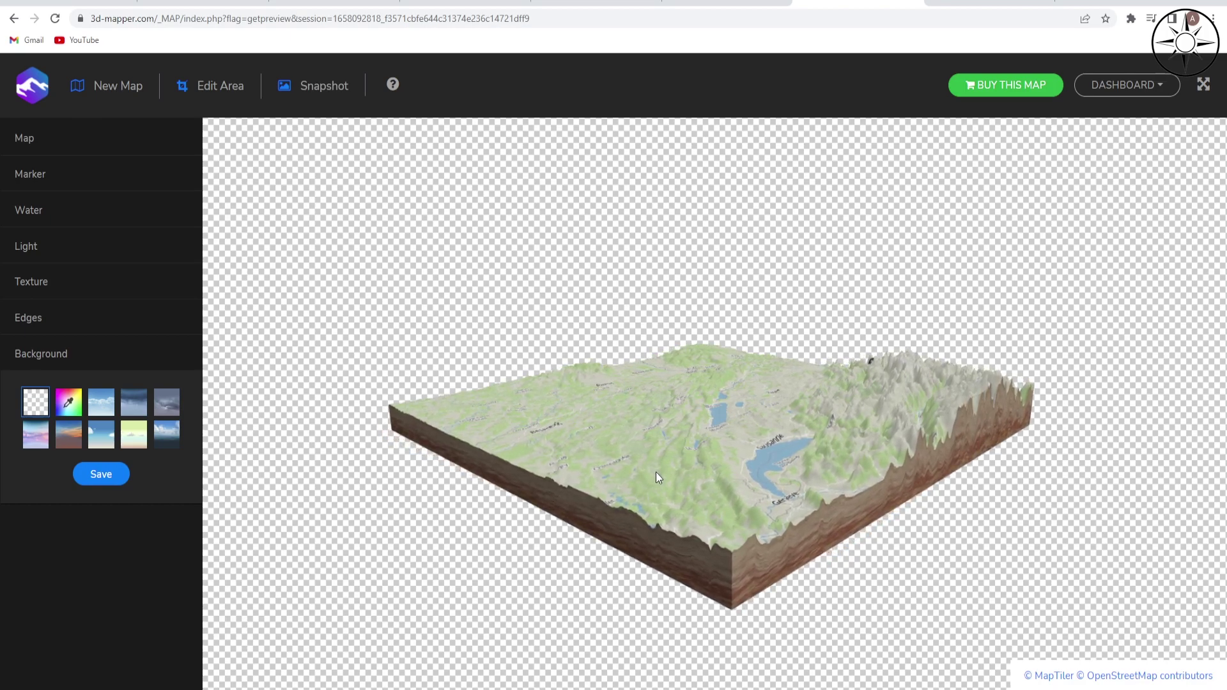
left_click(100, 404)
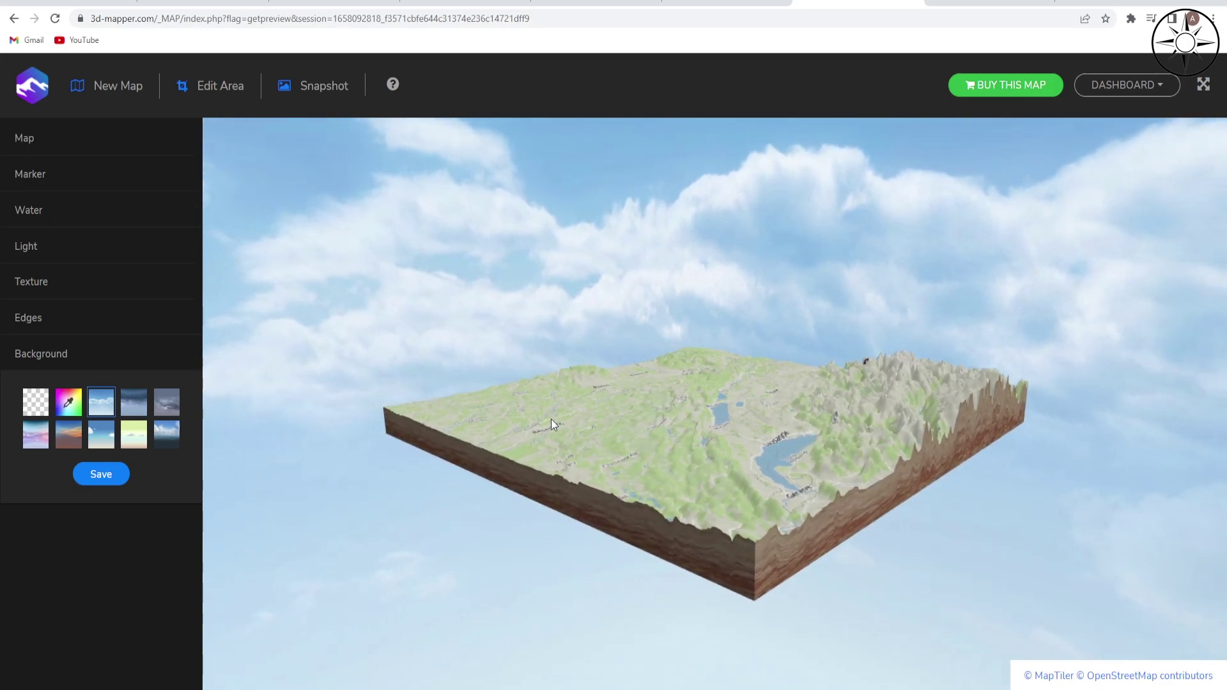
Step: View the usage terms for the free 3D map snapshot and close them without accepting
left_click(317, 85)
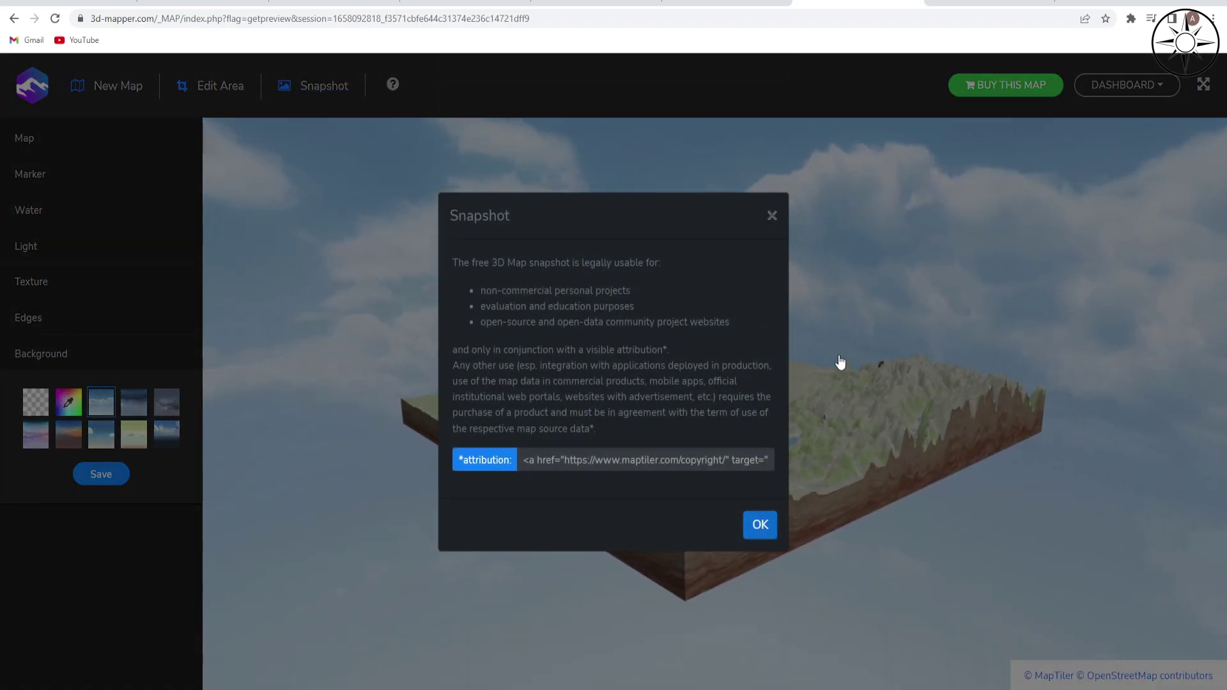
left_click(772, 217)
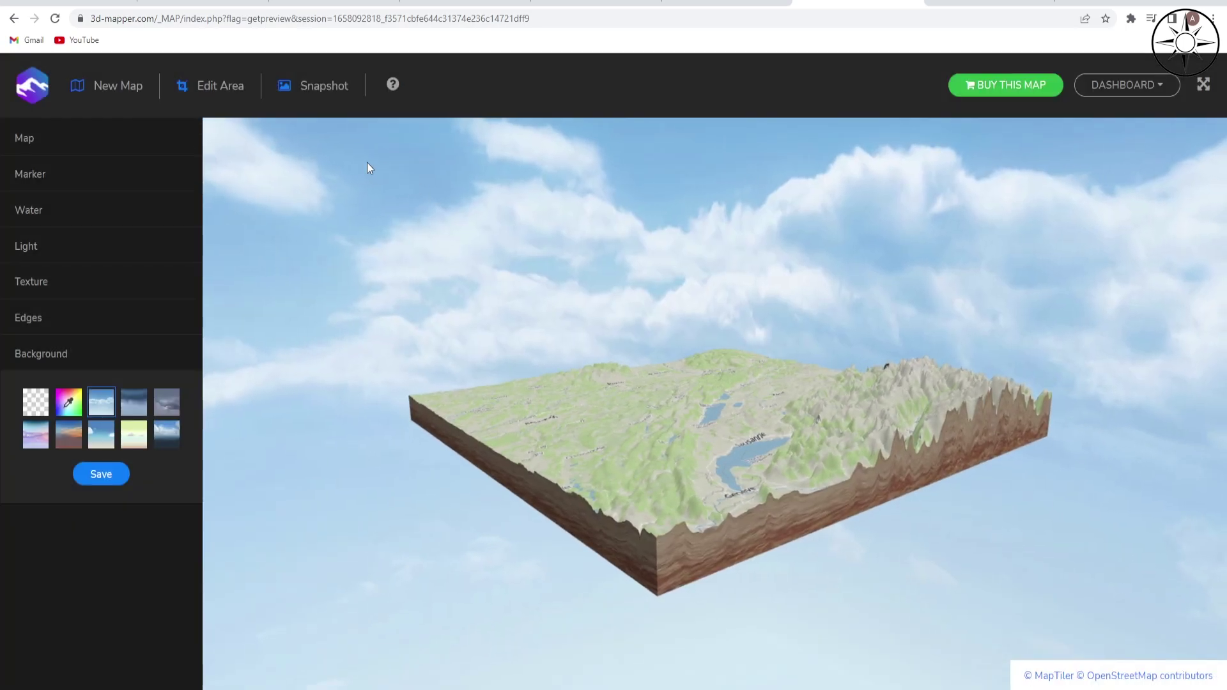